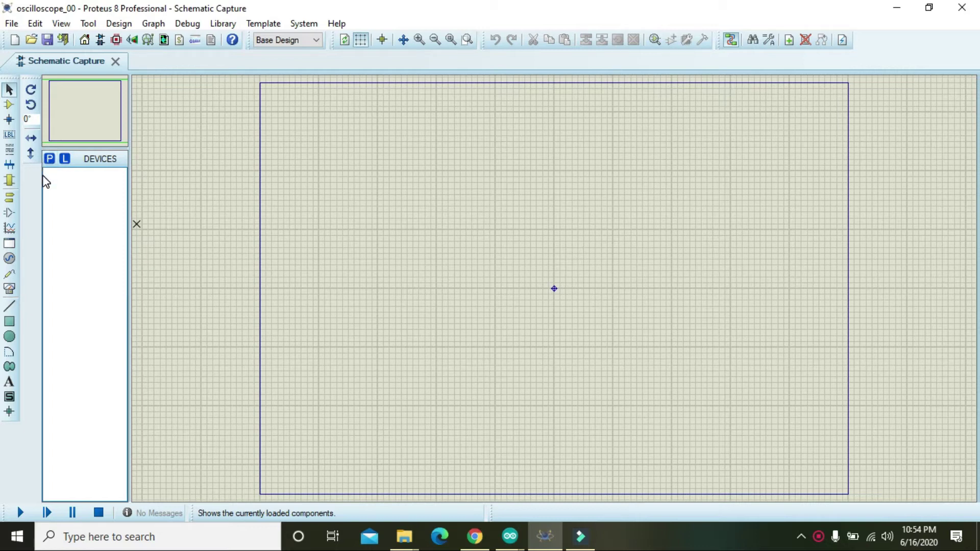
Step: Place an OSCILLOSCOPE virtual instrument on the schematic sheet
click(33, 214)
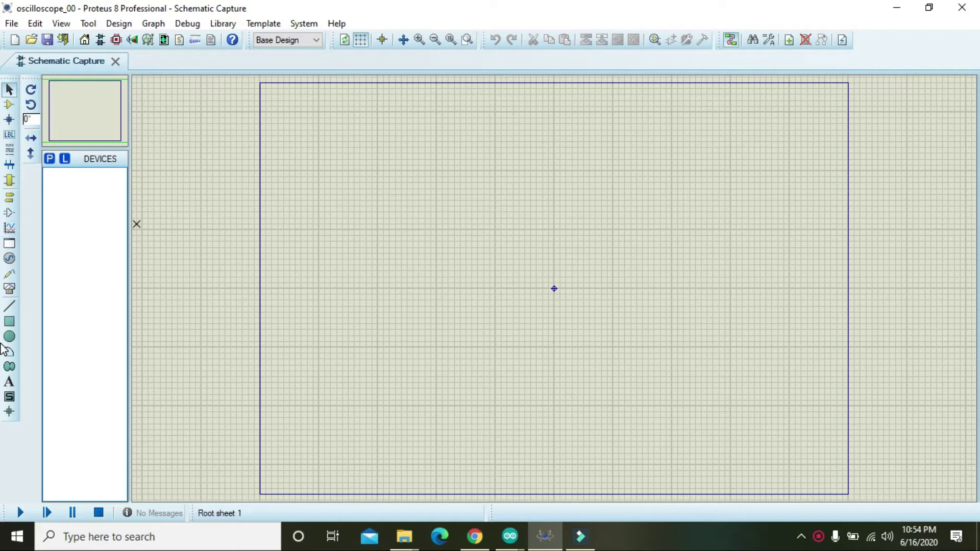
click(9, 289)
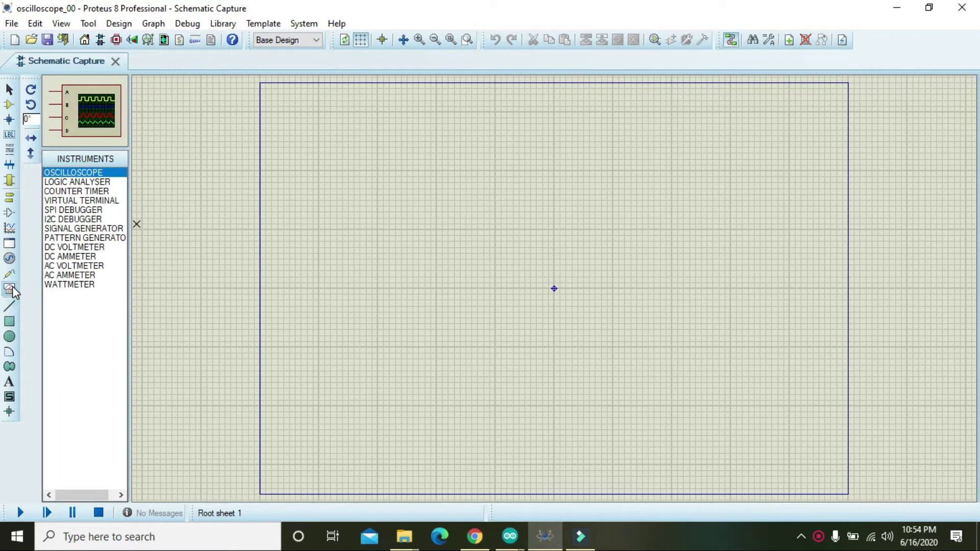
click(77, 185)
click(73, 173)
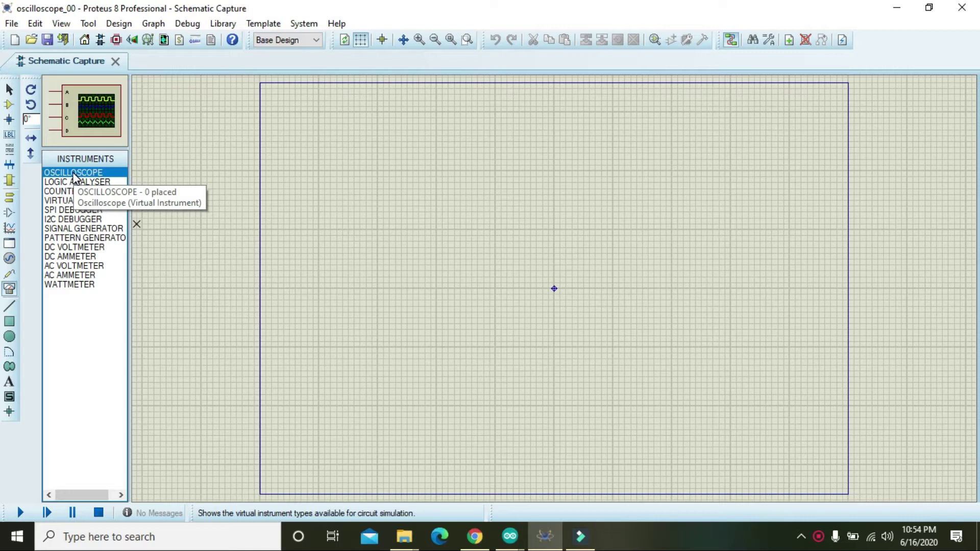
click(466, 252)
click(546, 247)
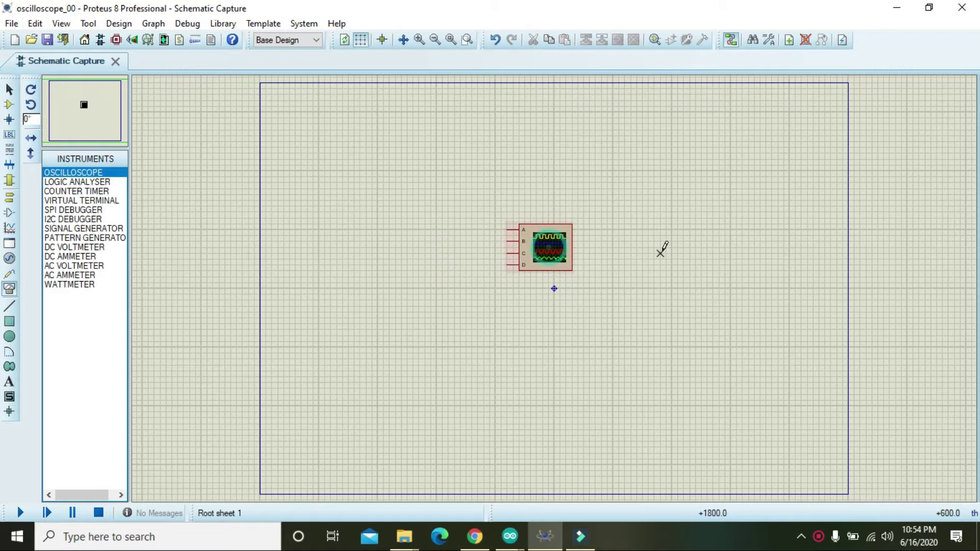
Step: Move the oscilloscope to the right side of the sheet and zoom in on it
click(557, 250)
drag(556, 250, 738, 229)
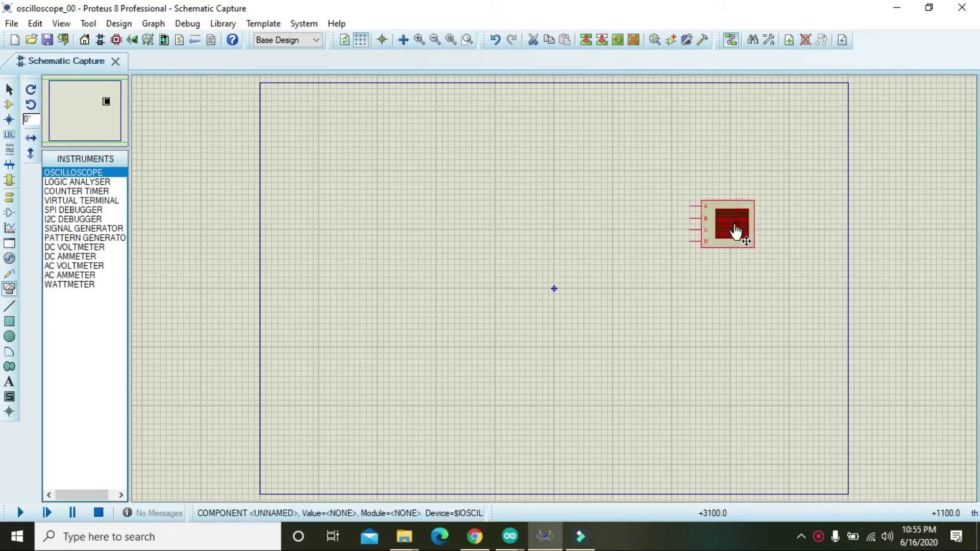
click(696, 270)
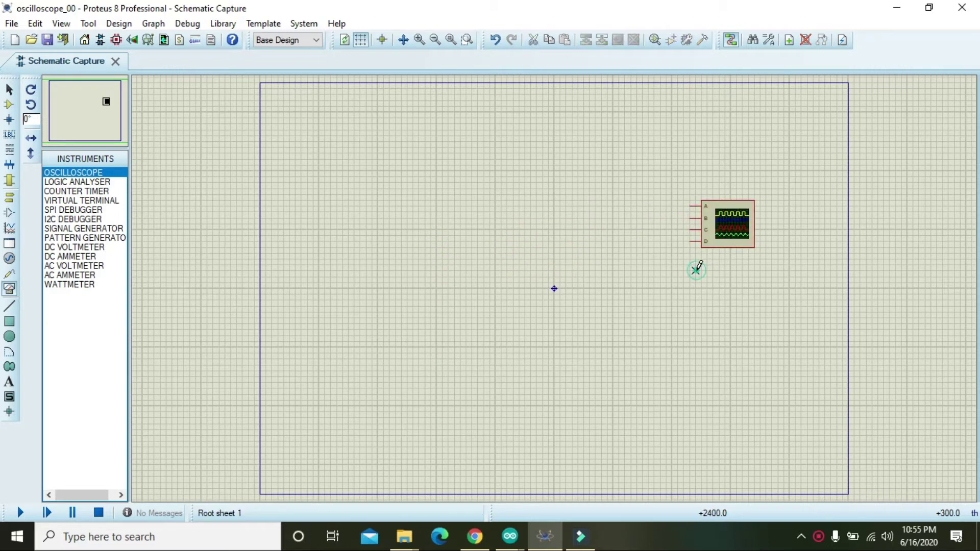
click(420, 39)
click(842, 207)
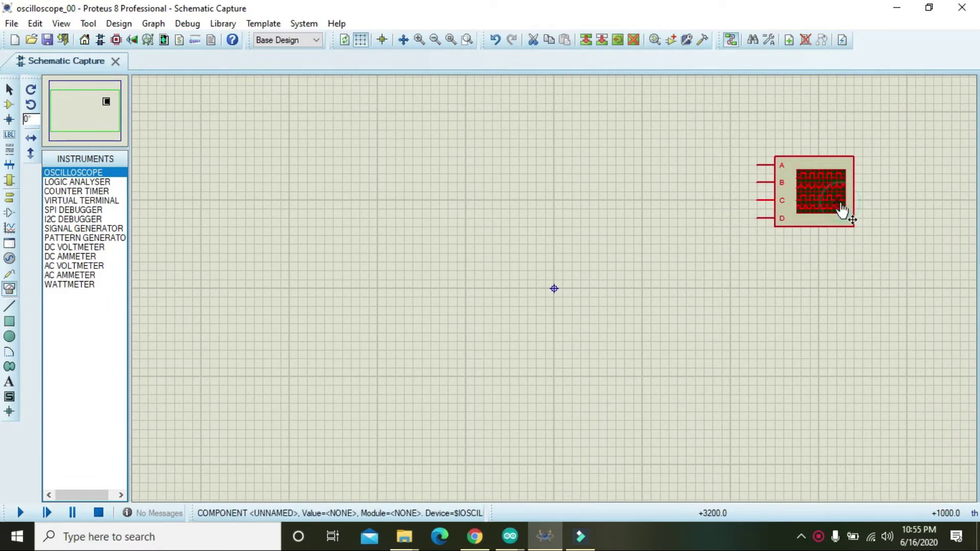
drag(842, 207, 773, 245)
click(800, 350)
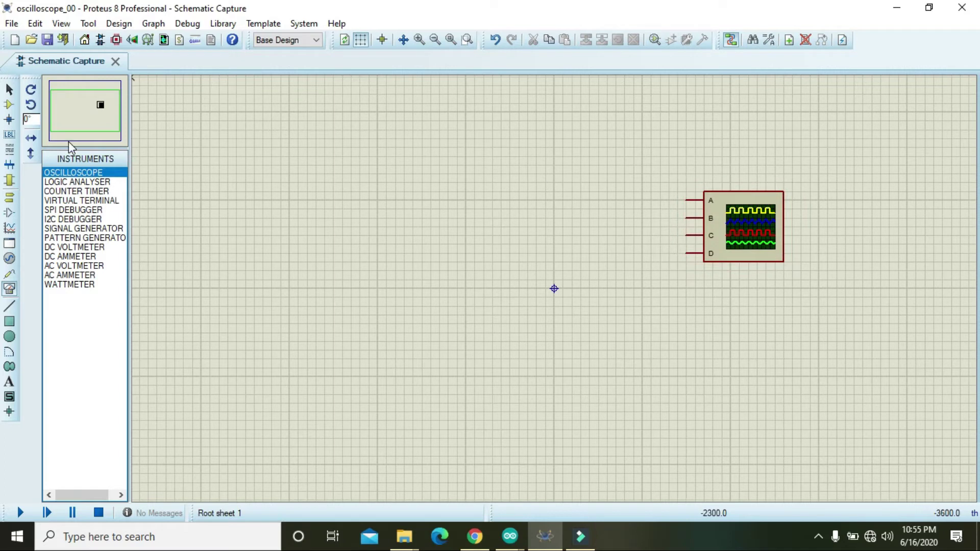
Step: Place a SINE generator left of the oscilloscope and wire it to input A
click(9, 259)
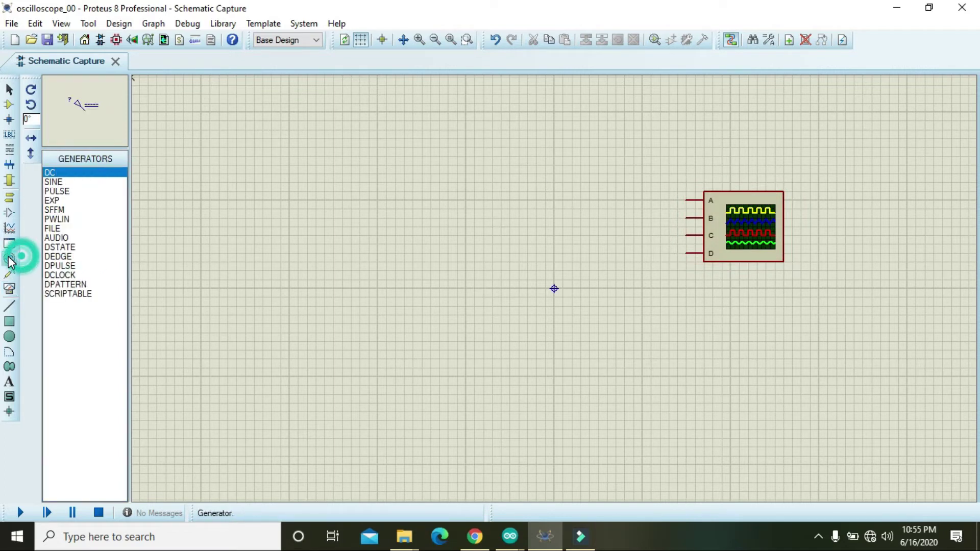
click(75, 182)
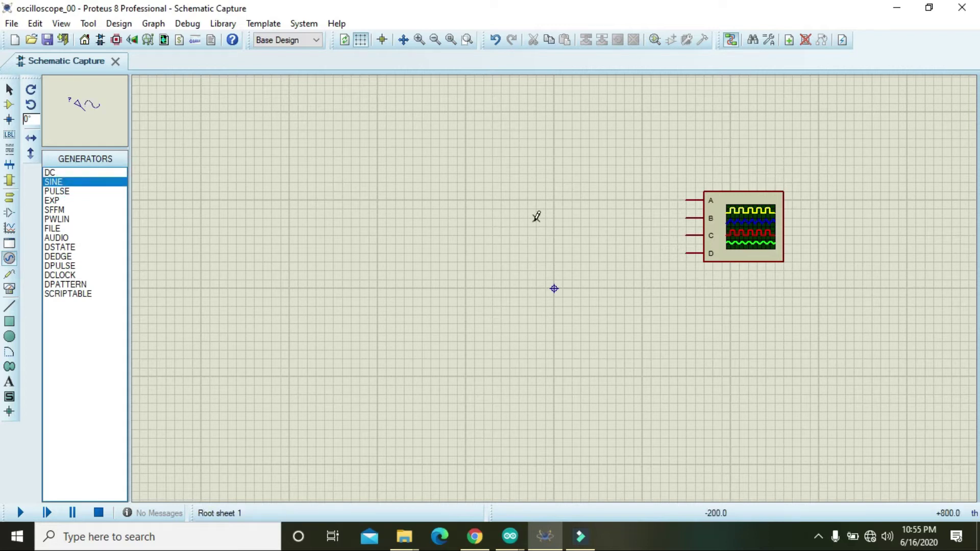
click(486, 176)
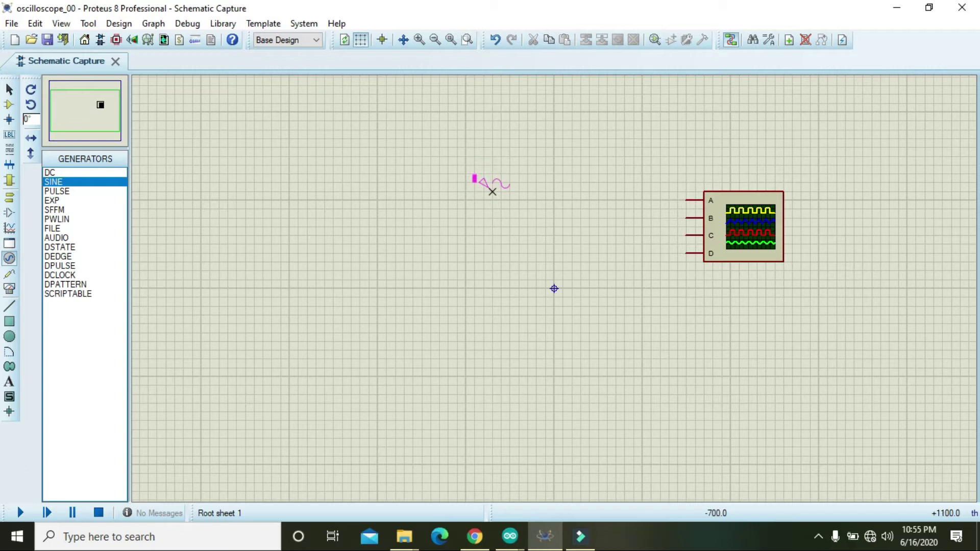
click(492, 192)
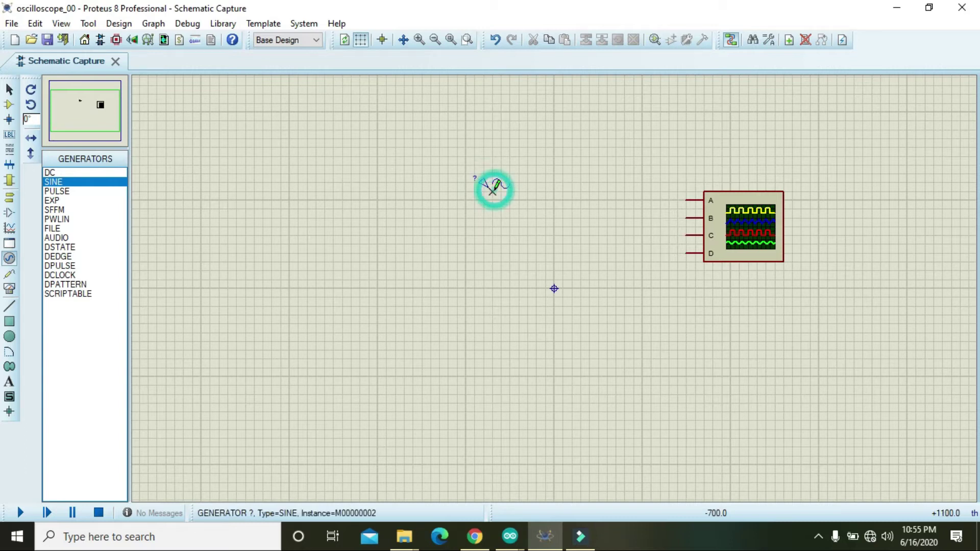
click(687, 199)
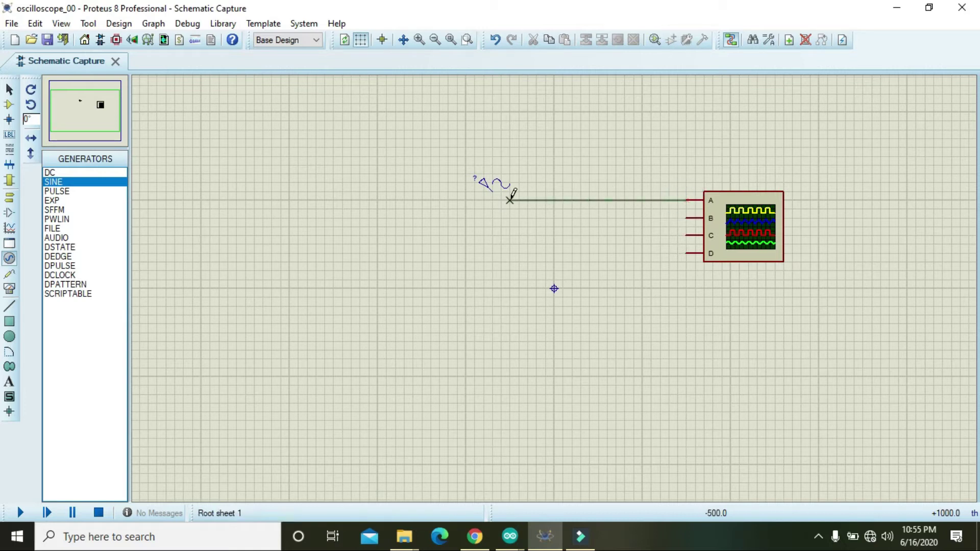
click(493, 192)
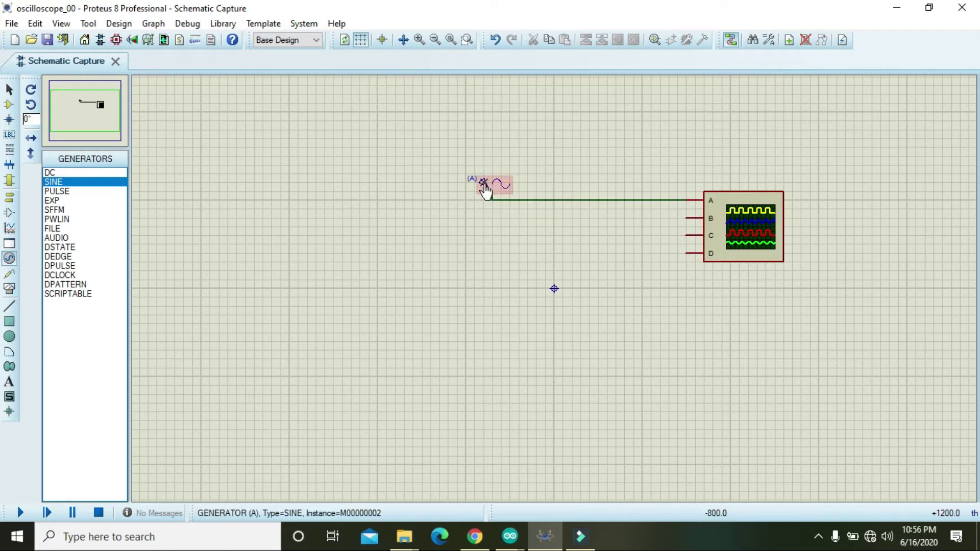
Step: Give the sine generator a 12 V amplitude and a 5 Hz frequency
double_click(487, 186)
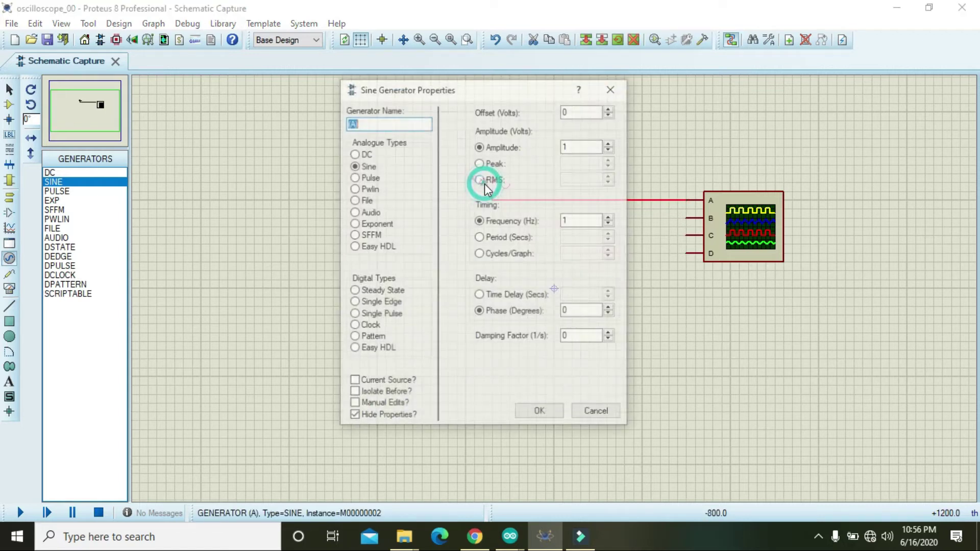
click(568, 145)
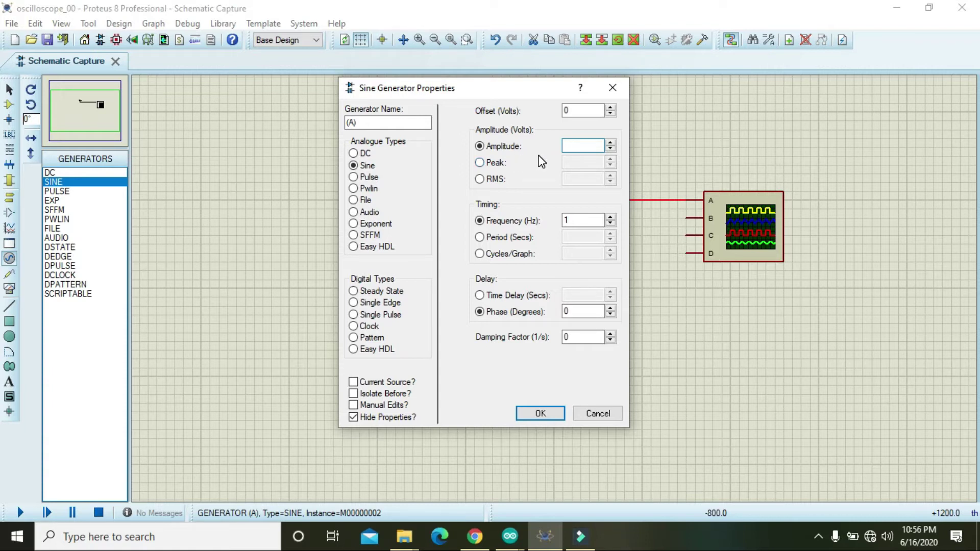
text(12)
double_click(564, 220)
text(5)
click(532, 413)
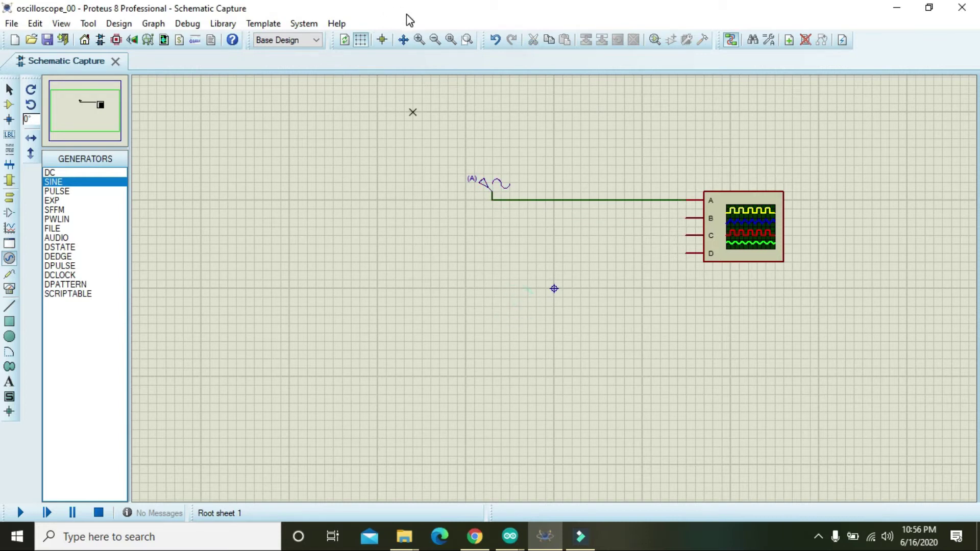
Step: Start the simulation and move the Digital Oscilloscope window off the circuit
click(20, 513)
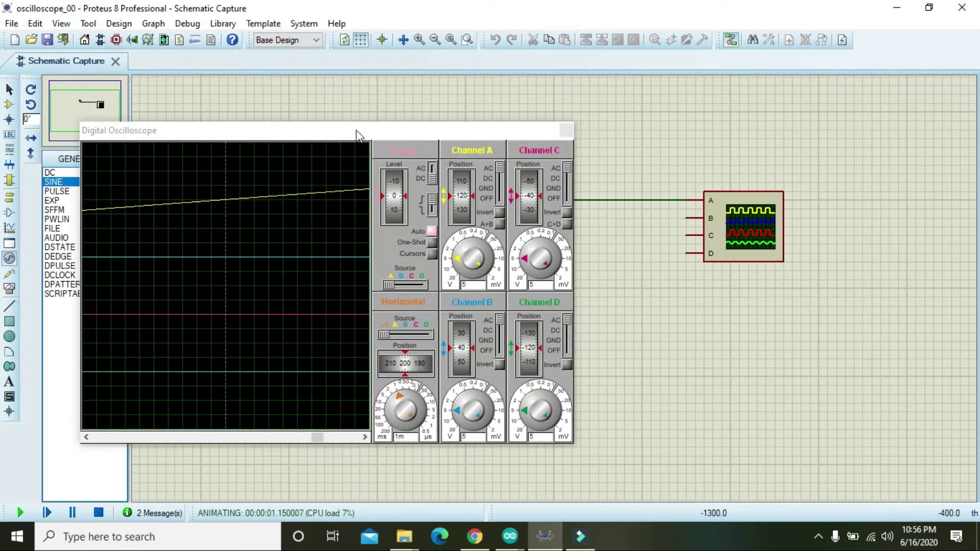
drag(357, 136, 454, 105)
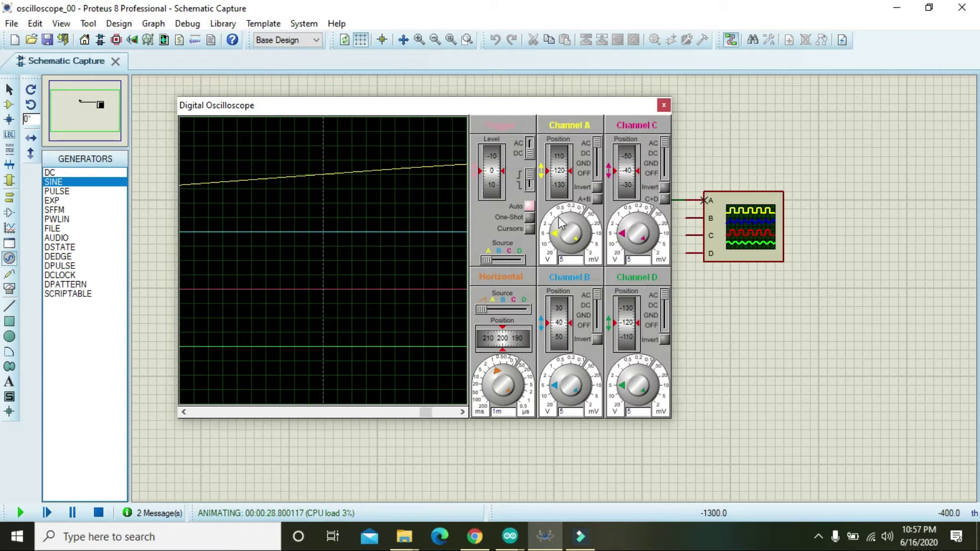
Step: Step Channel A's volts/div knob through its range, finishing at 1 V per division
click(573, 261)
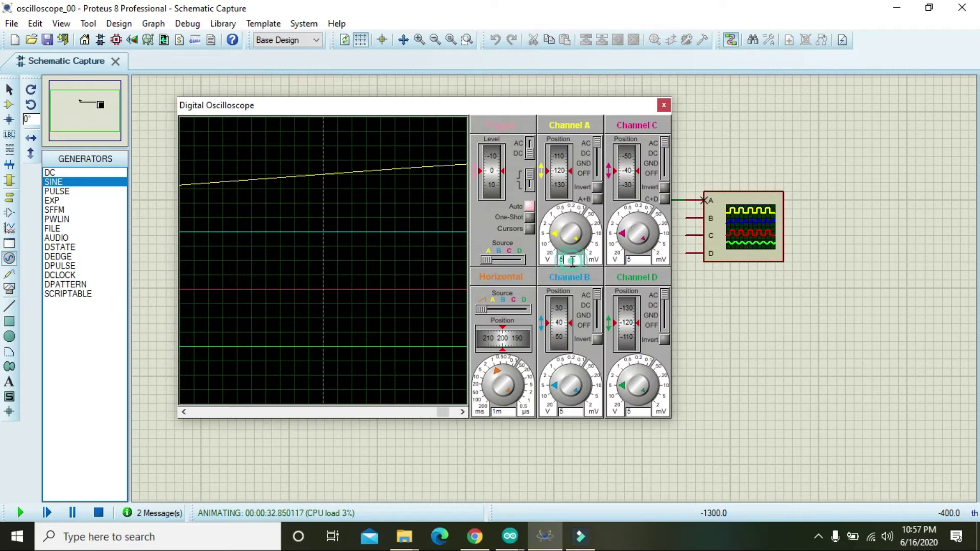
click(552, 231)
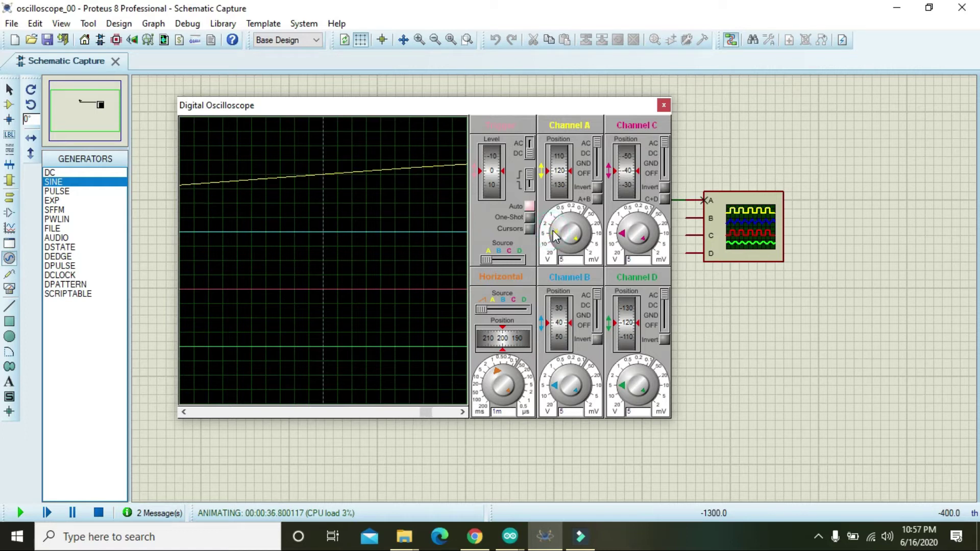
click(557, 232)
click(554, 225)
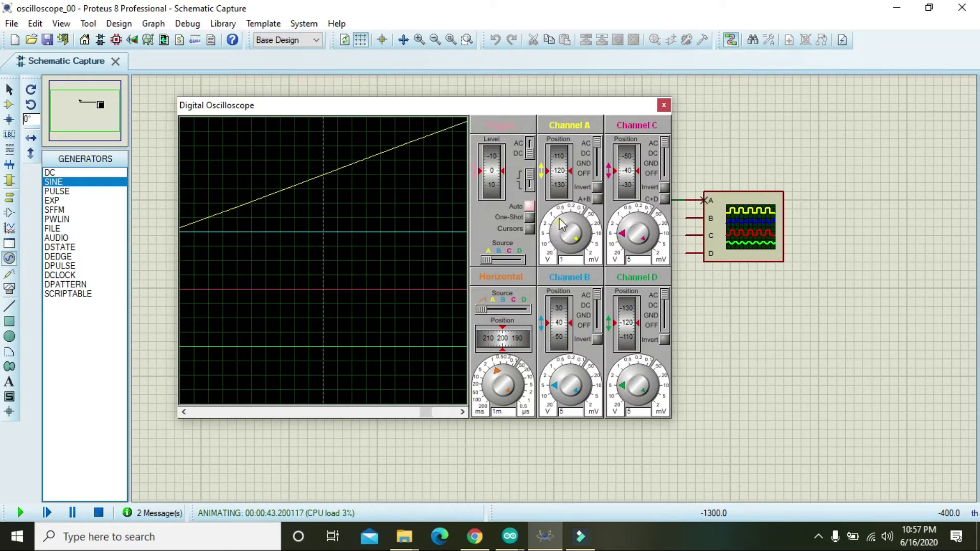
click(565, 224)
click(571, 217)
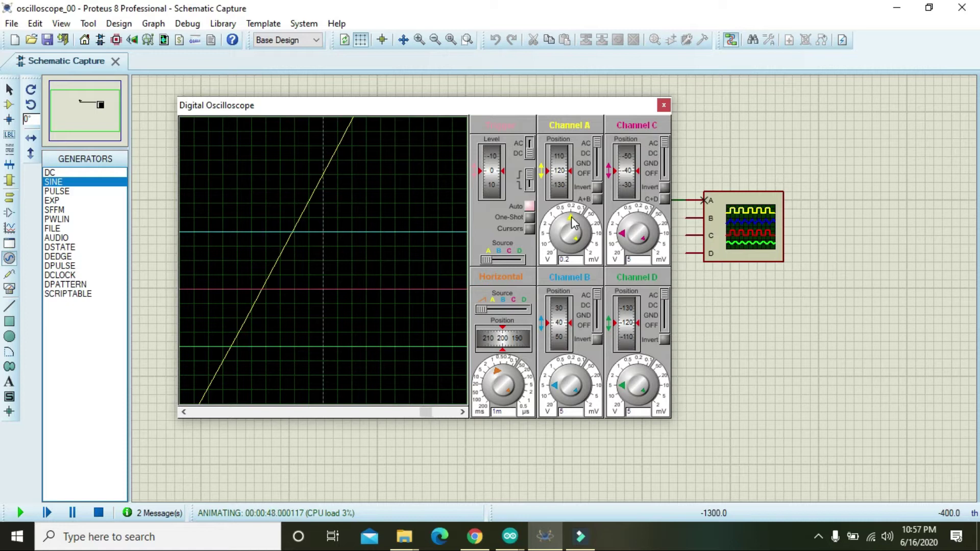
click(573, 217)
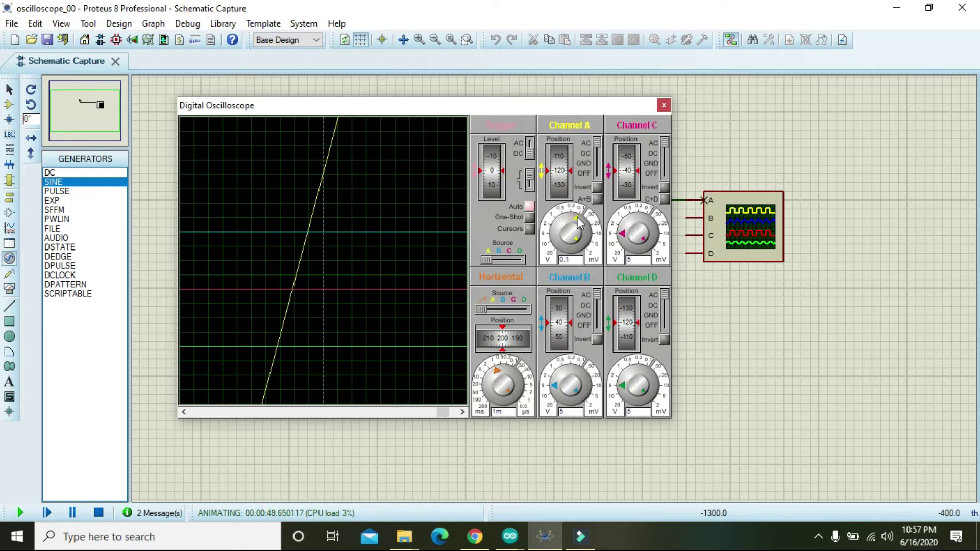
click(582, 222)
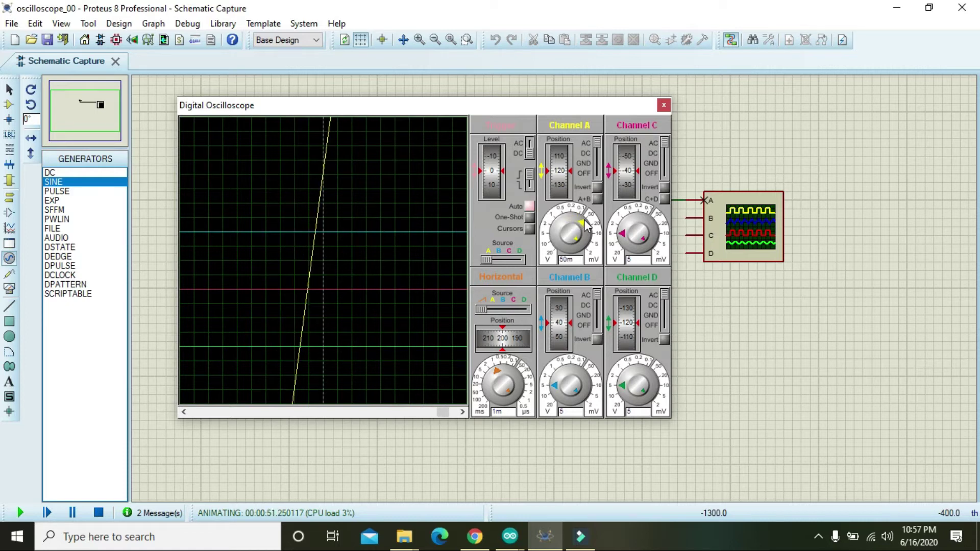
click(578, 219)
click(571, 219)
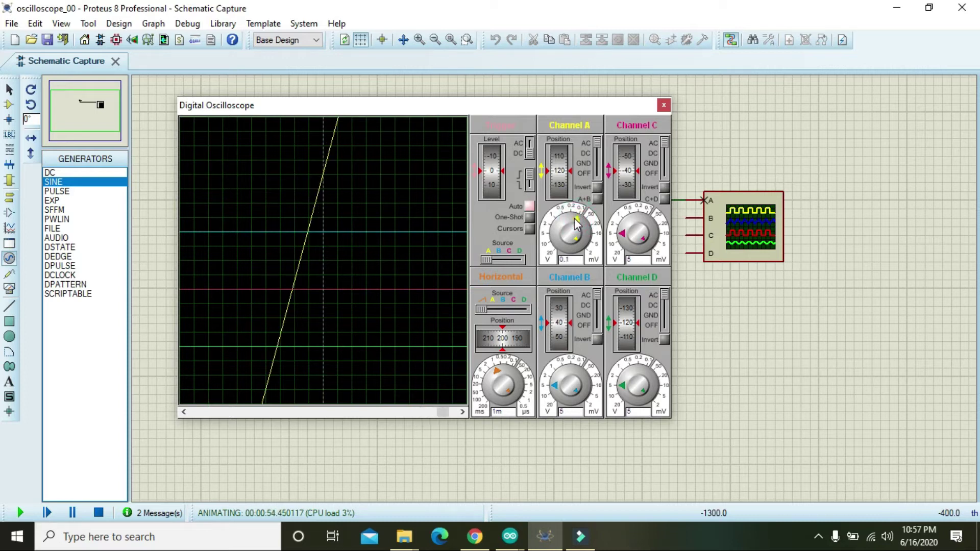
click(561, 225)
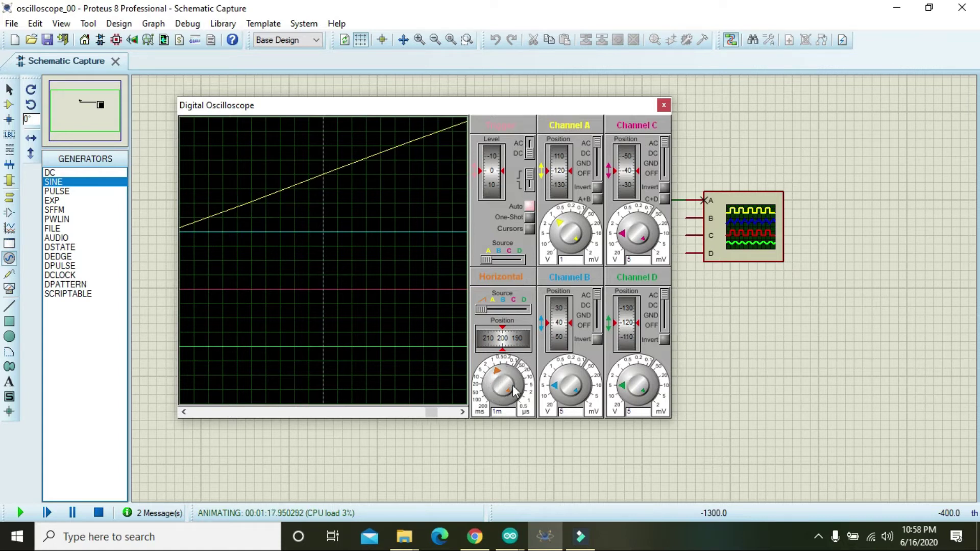
Step: Turn the timebase from 1 ms through 5 ms and 10 ms to 20 ms per division
drag(497, 375, 492, 379)
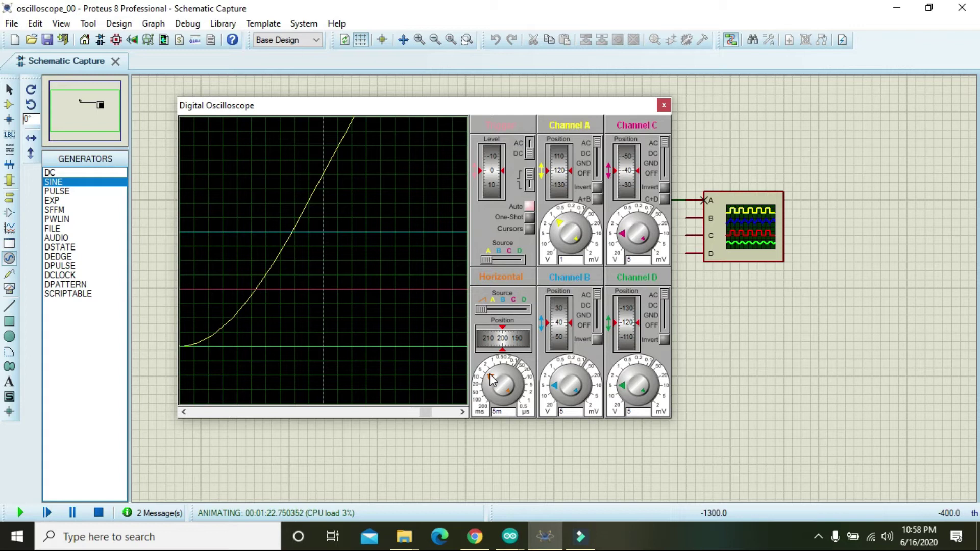
drag(491, 384, 490, 386)
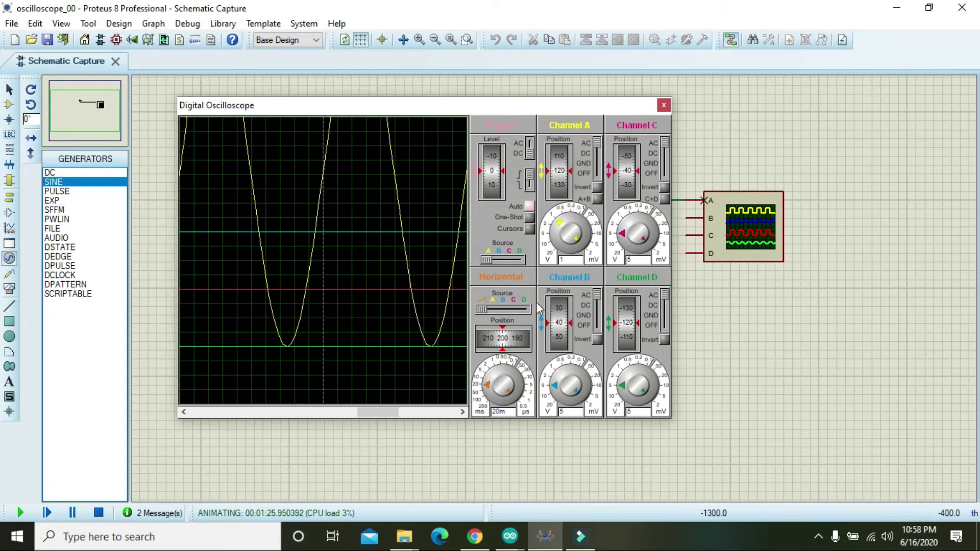
click(490, 386)
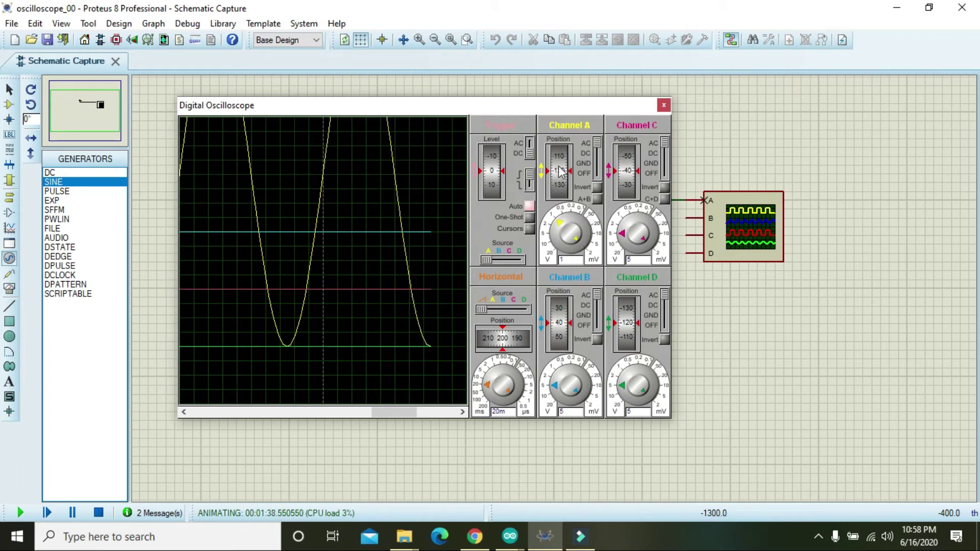
Step: Set channel A to 2 V/div and raise its Position to 60 to fit the wave
drag(564, 171, 560, 201)
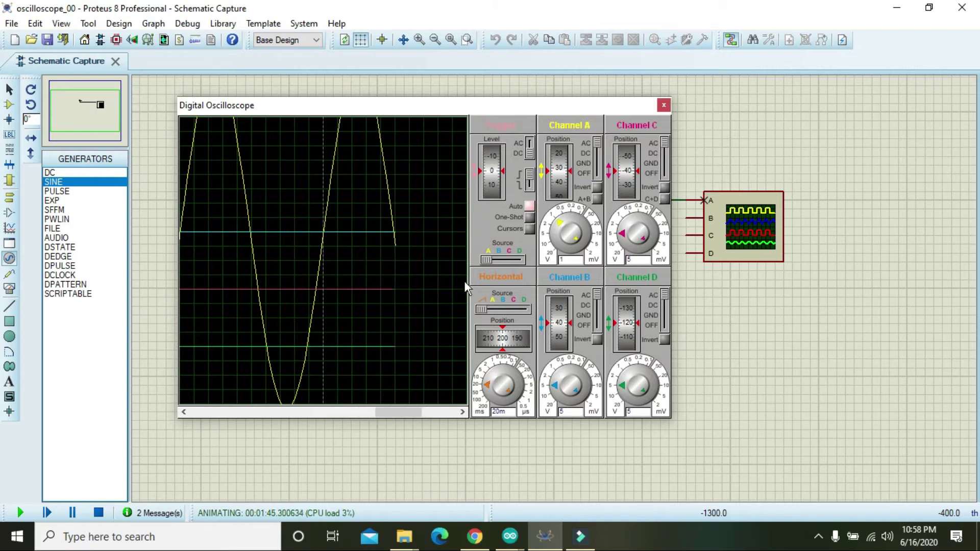
click(562, 229)
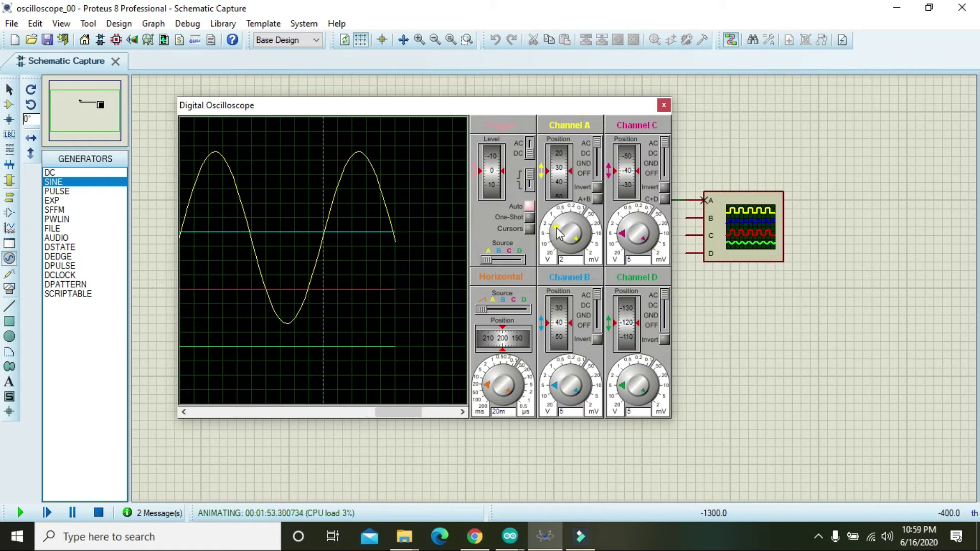
drag(563, 168, 563, 158)
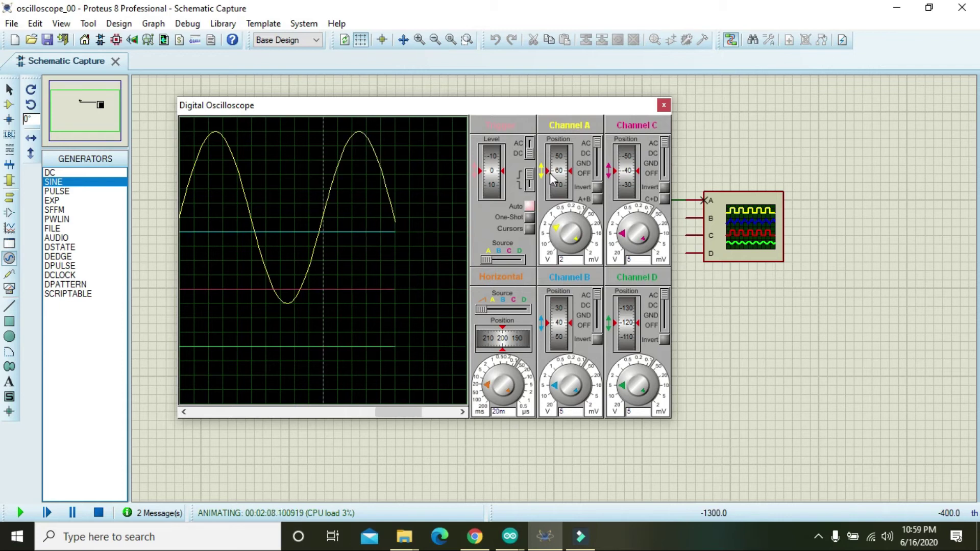
Step: Adjust channel A's Position wheel, then switch its scale from 2 to 5 V/div
scroll(561, 178, down, 2)
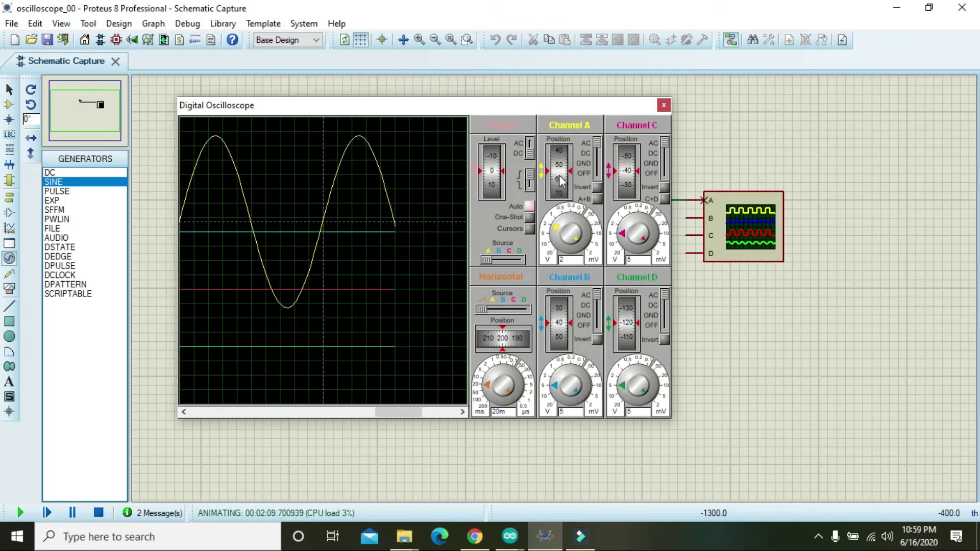
scroll(561, 178, up, 2)
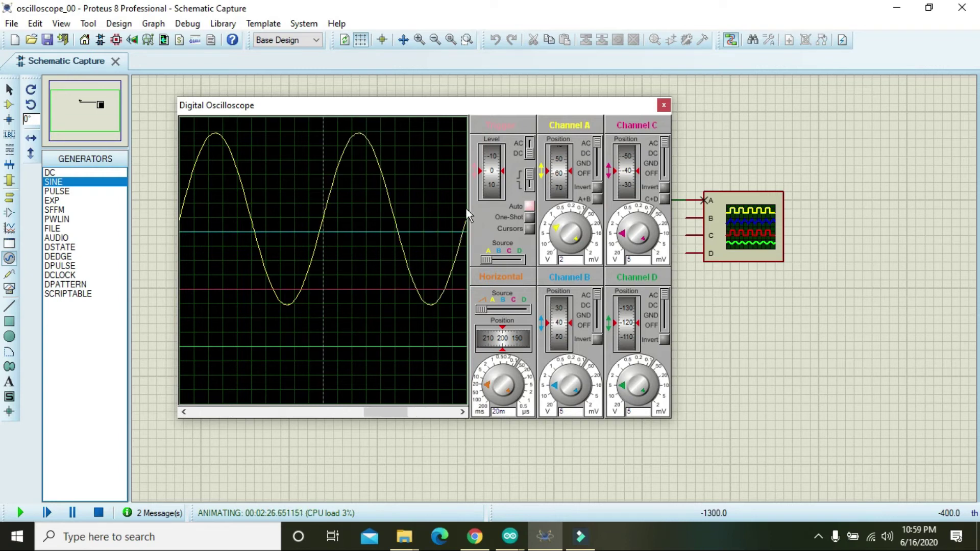
click(556, 231)
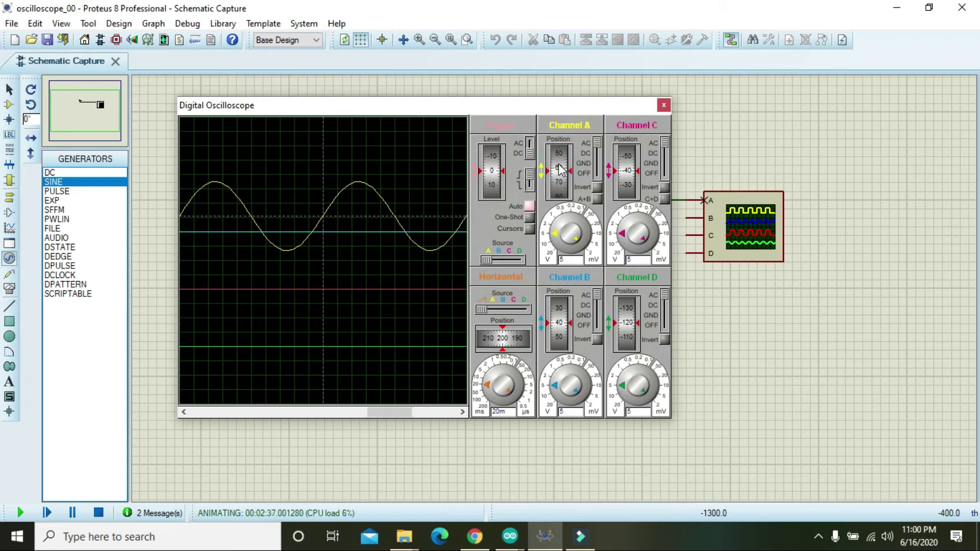
Step: Raise channel A's sine trace toward Position 120 and fine-tune its height
drag(560, 170, 561, 145)
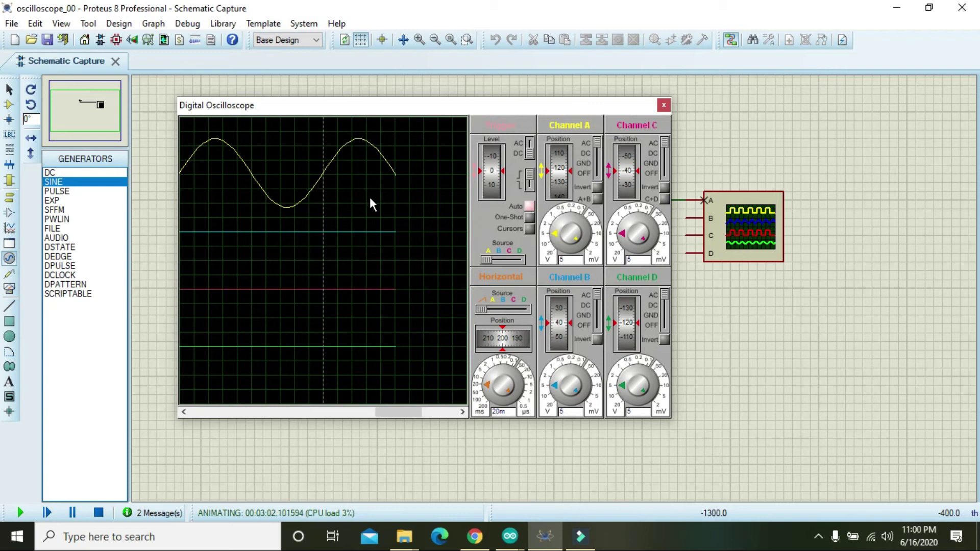
mouse_move(559, 164)
mouse_down()
mouse_move(563, 194)
mouse_move(561, 174)
mouse_up()
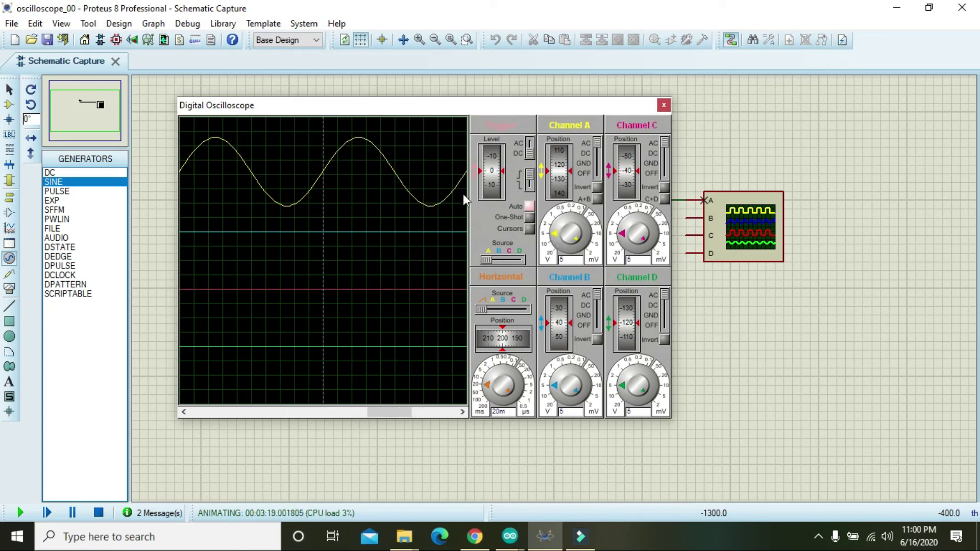
Step: Stop the simulation and place a DCLOCK generator below the sine source
click(98, 512)
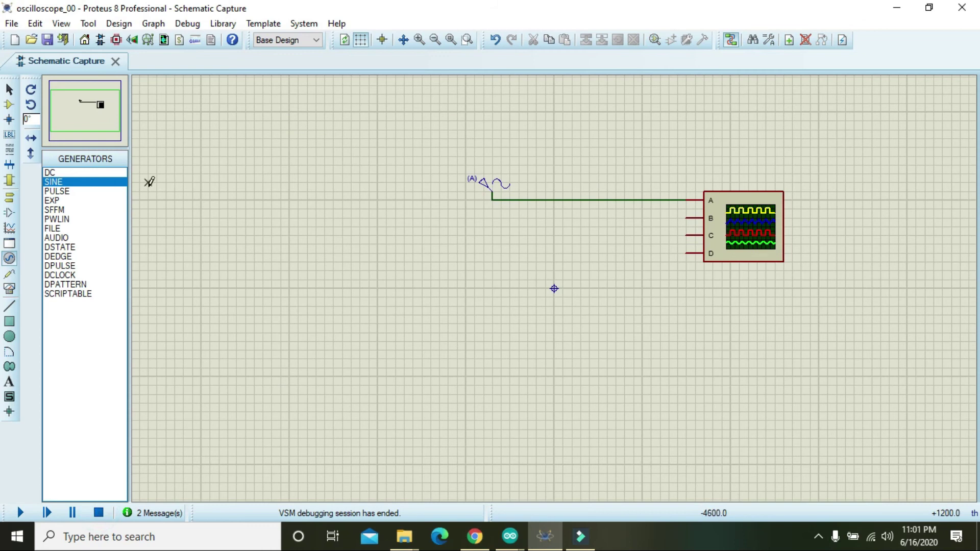
click(53, 192)
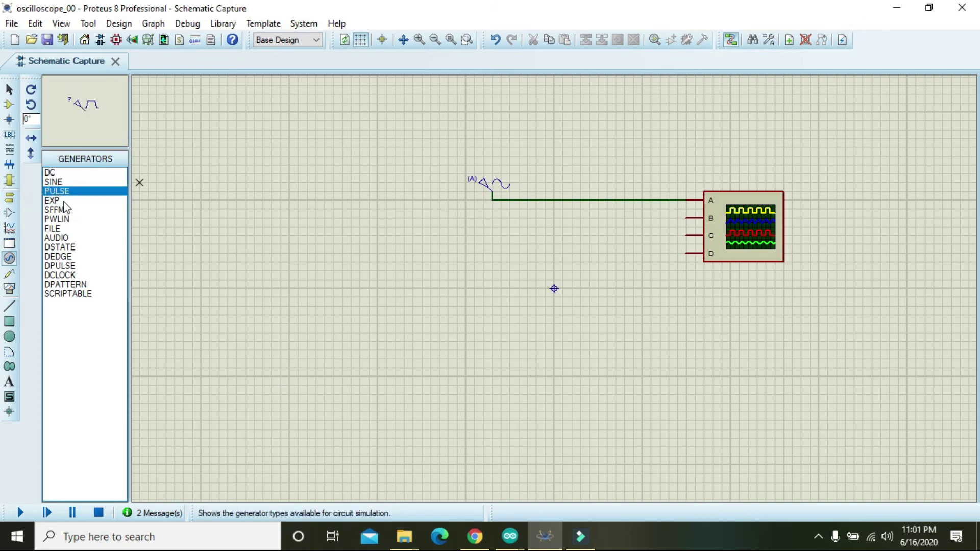
click(60, 191)
click(68, 275)
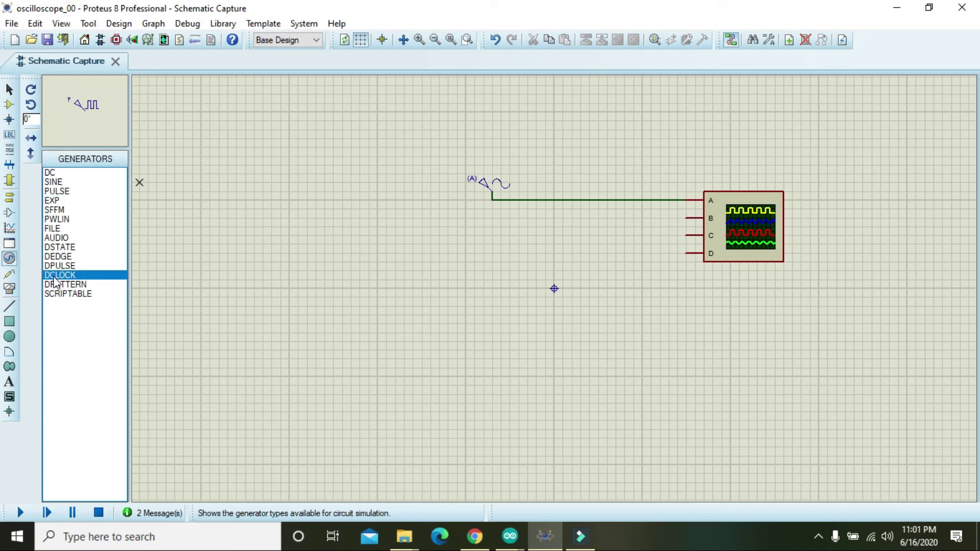
click(475, 244)
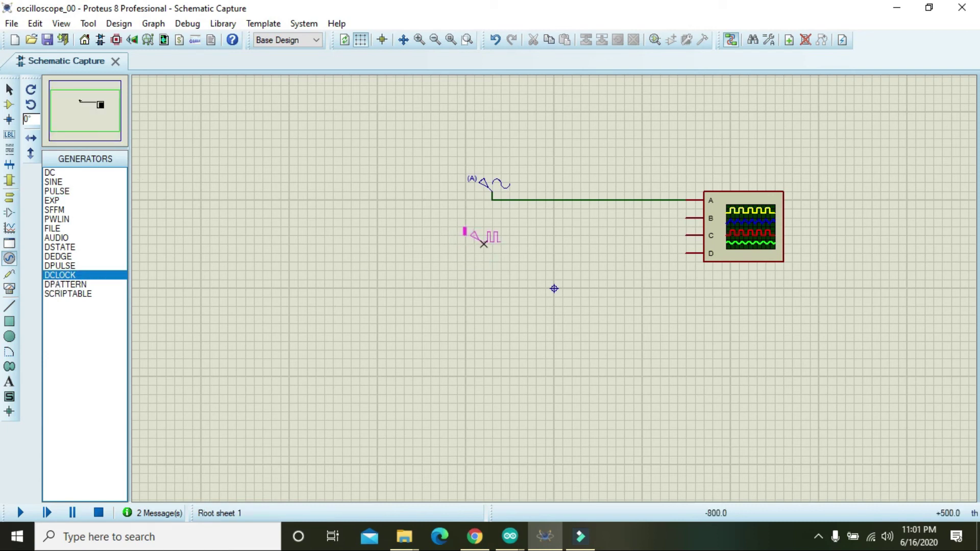
click(478, 241)
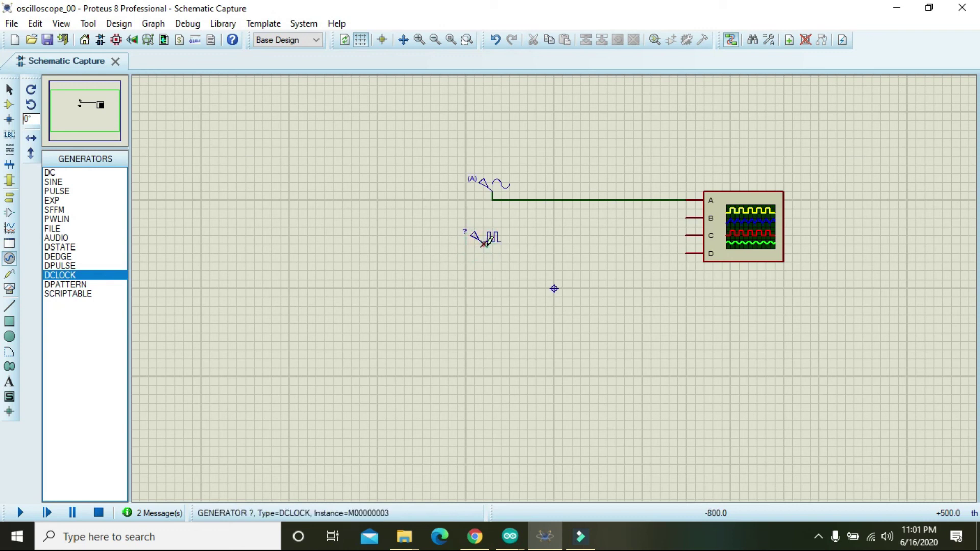
Step: Route a wire from the clock generator's pin to the oscilloscope's C input
click(484, 244)
click(490, 268)
click(641, 269)
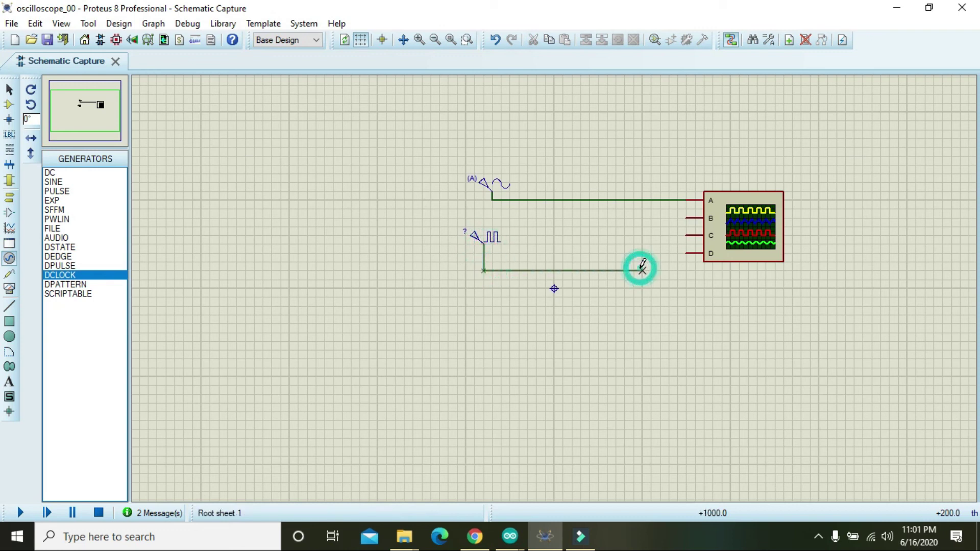
click(643, 218)
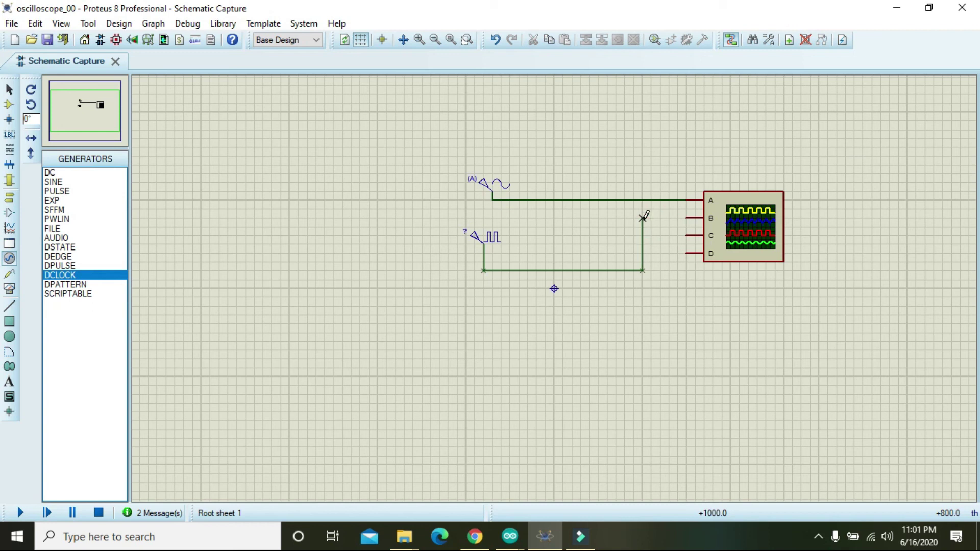
click(687, 235)
Step: Give the DCLOCK generator a 10 Hz frequency and restart the simulation
double_click(491, 238)
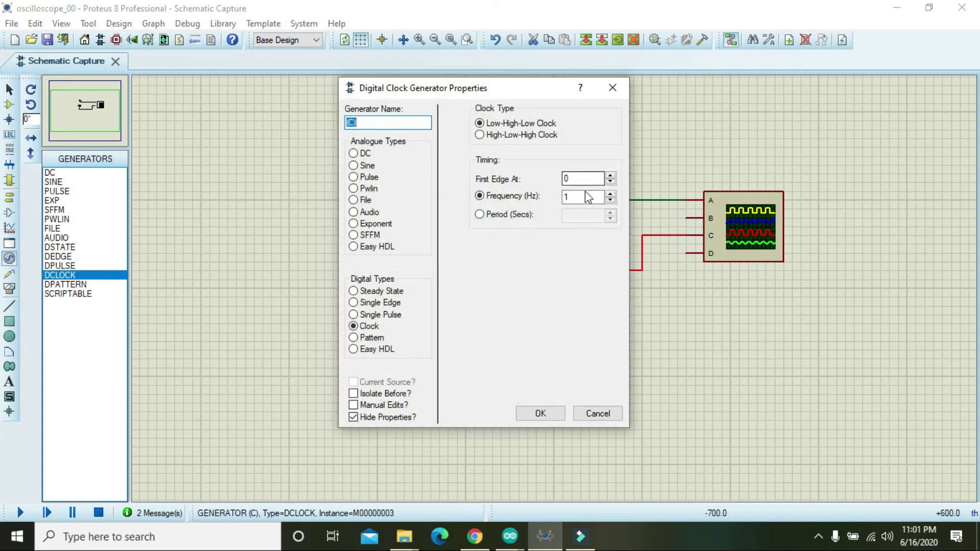
double_click(580, 196)
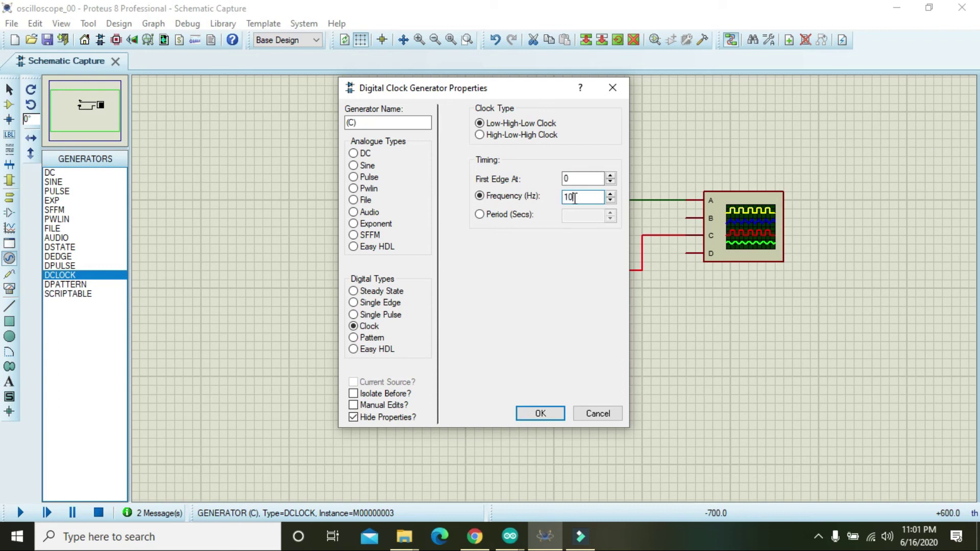
text(10)
click(540, 413)
click(20, 511)
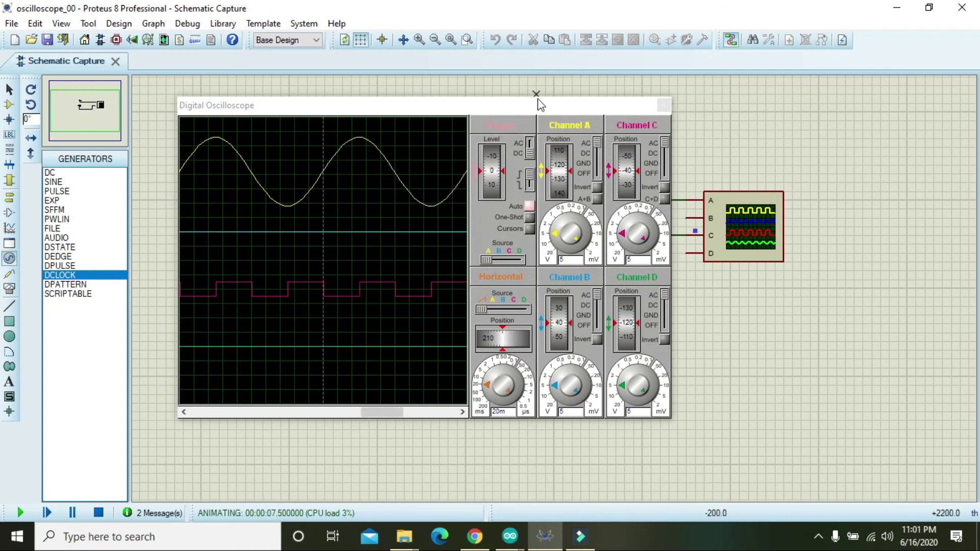
Step: Shift the Digital Oscilloscope window left and raise Channel C's position from -40 to -30
drag(534, 107, 495, 108)
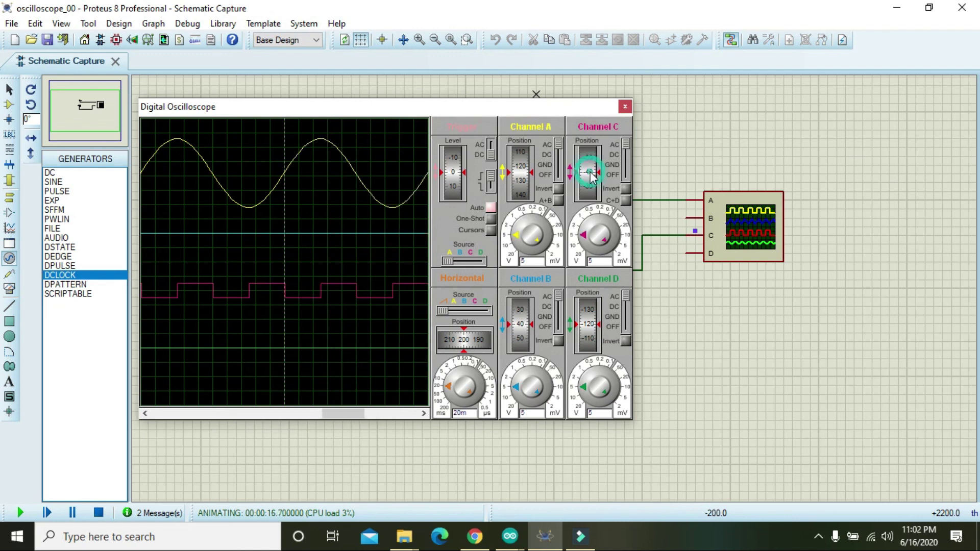
scroll(591, 176, up, 2)
scroll(592, 175, up, 1)
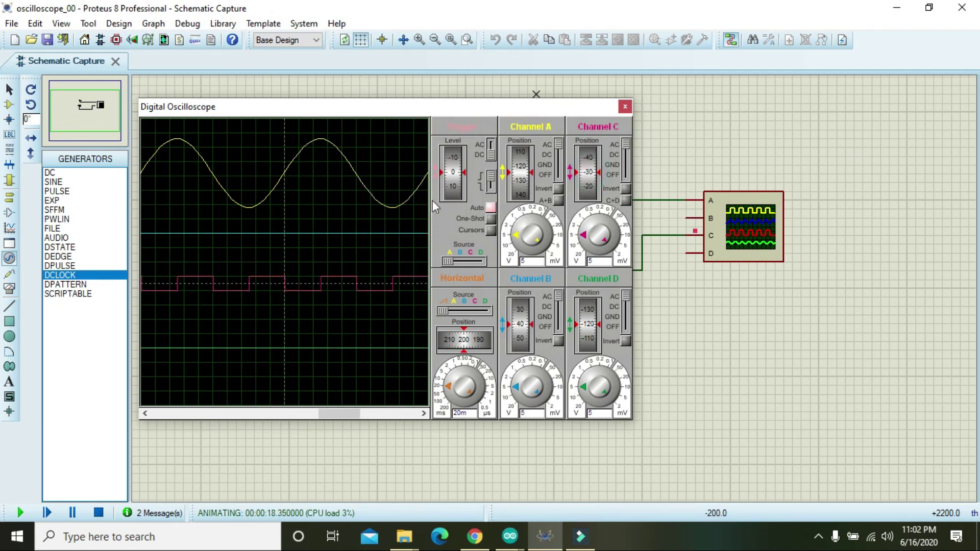